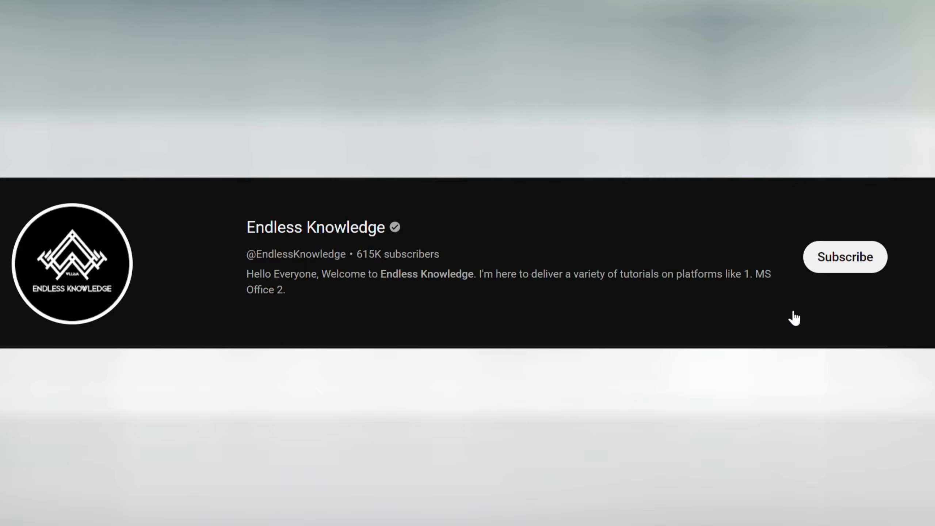
click(825, 266)
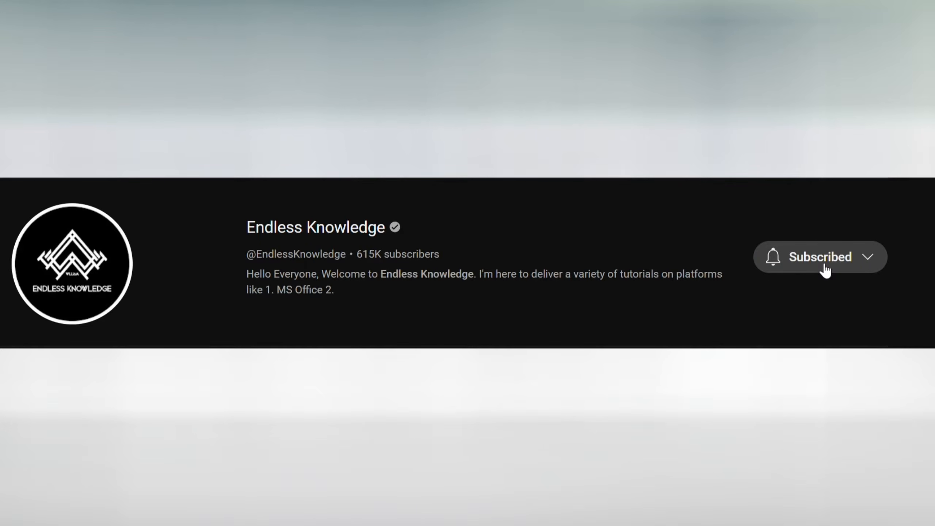
click(773, 263)
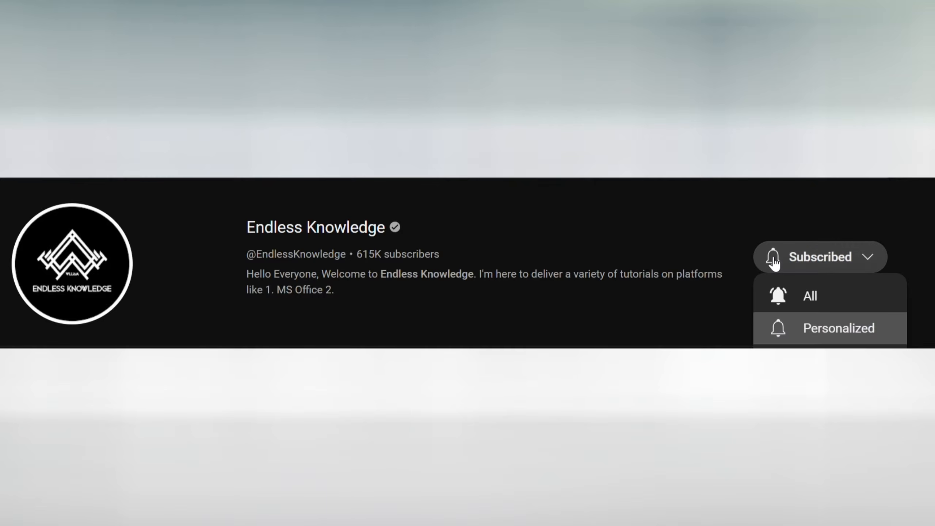
click(829, 300)
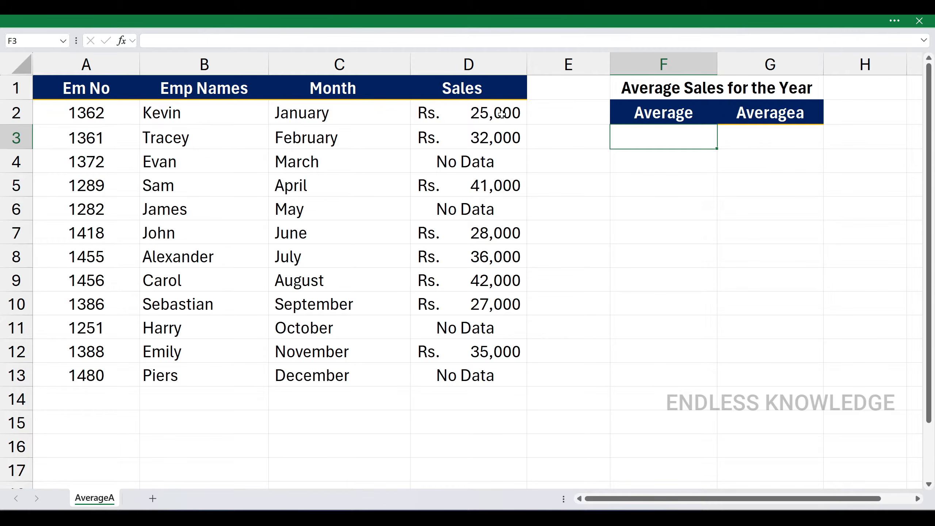
- Calculate the average of the Sales values D2:D13 in cell F3 with the AVERAGE function
drag(504, 115, 514, 373)
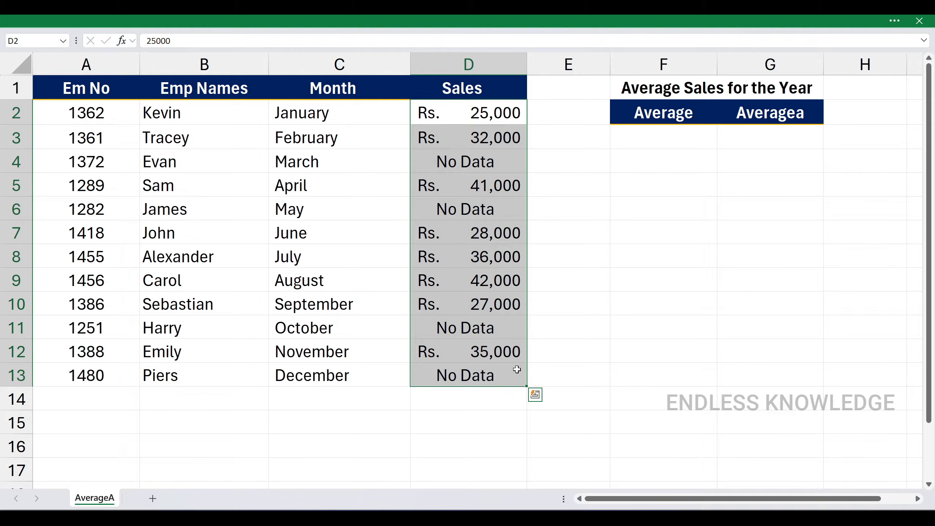
click(676, 137)
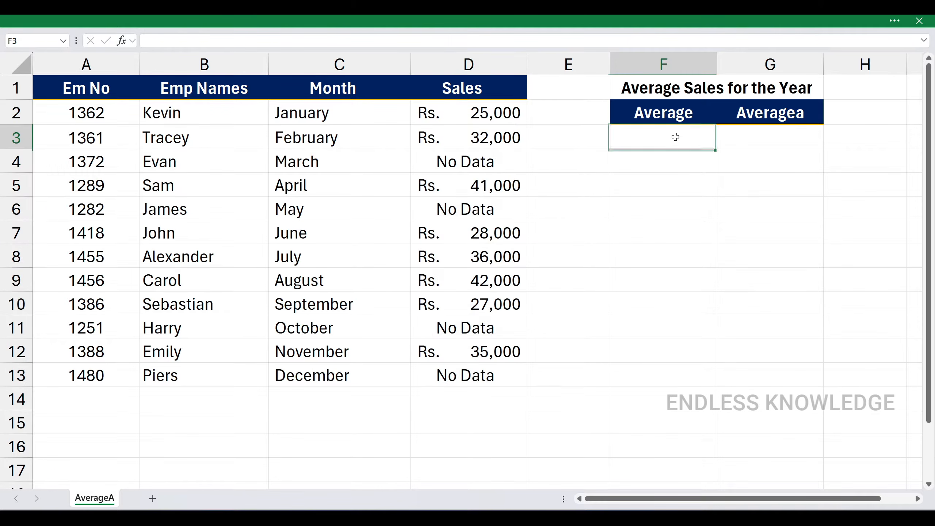
text(=aver)
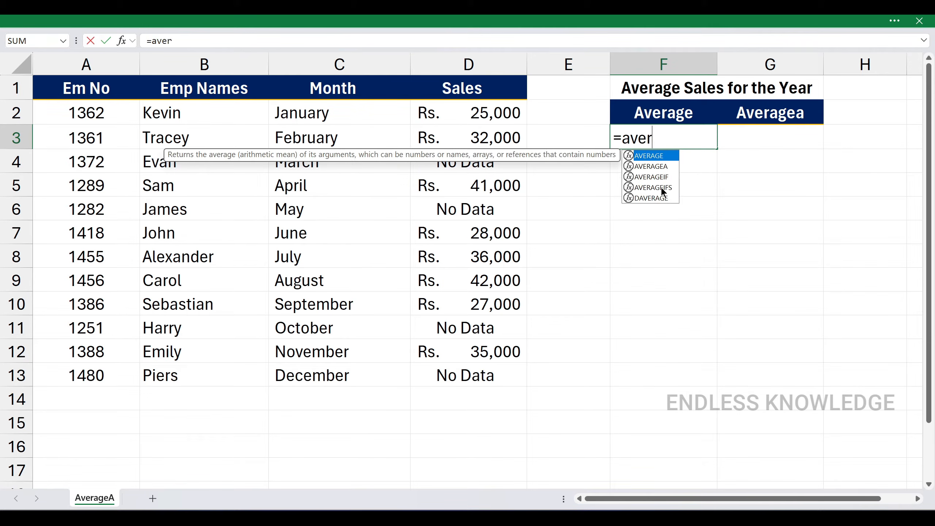
key(Tab)
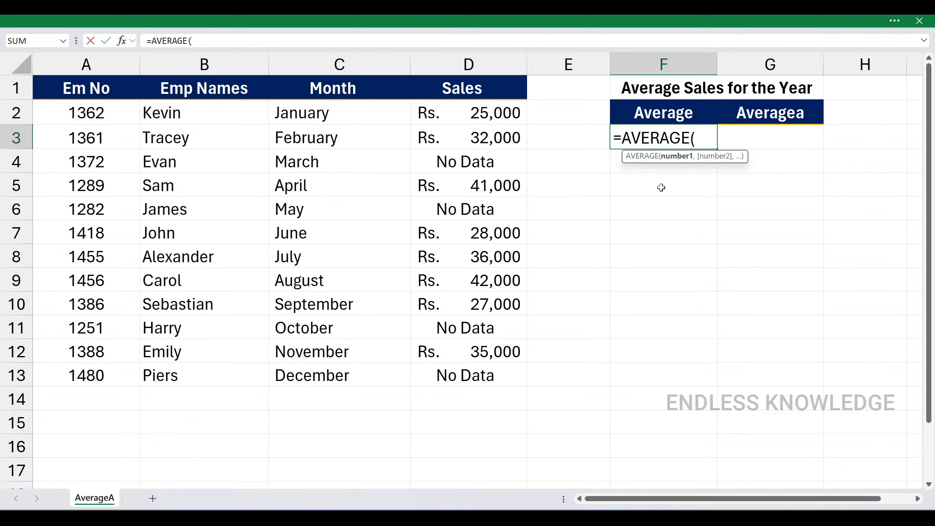
drag(505, 112, 512, 372)
key(Return)
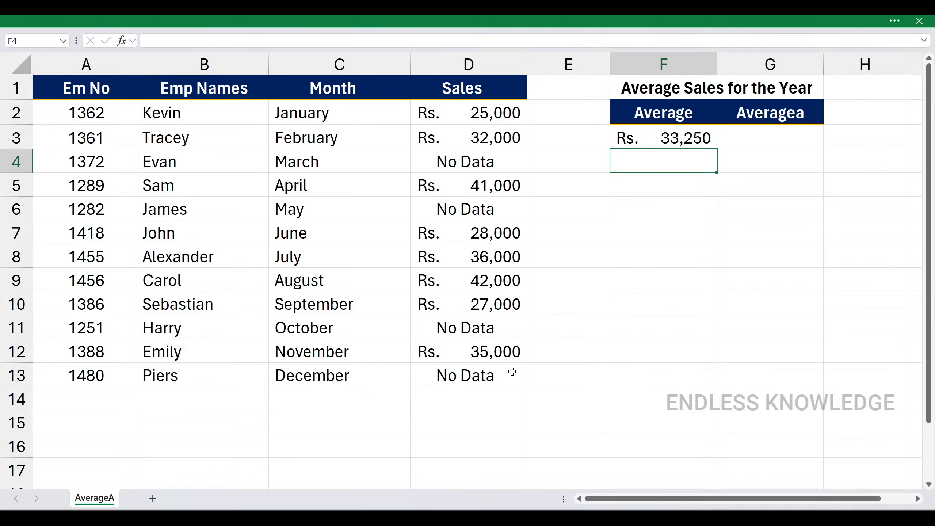
- Examine the numeric and No Data entries in the Sales range D2:D13 against the AVERAGE result in F3
click(684, 141)
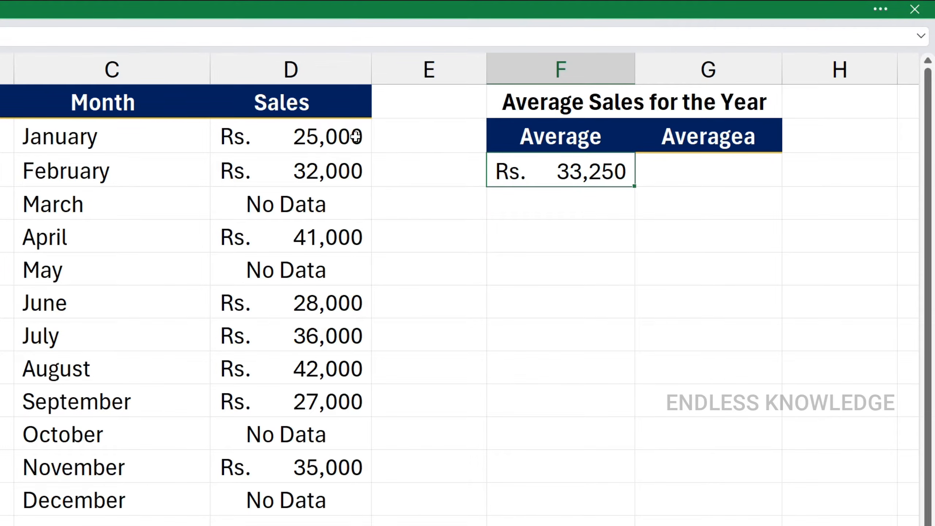
drag(516, 115, 525, 263)
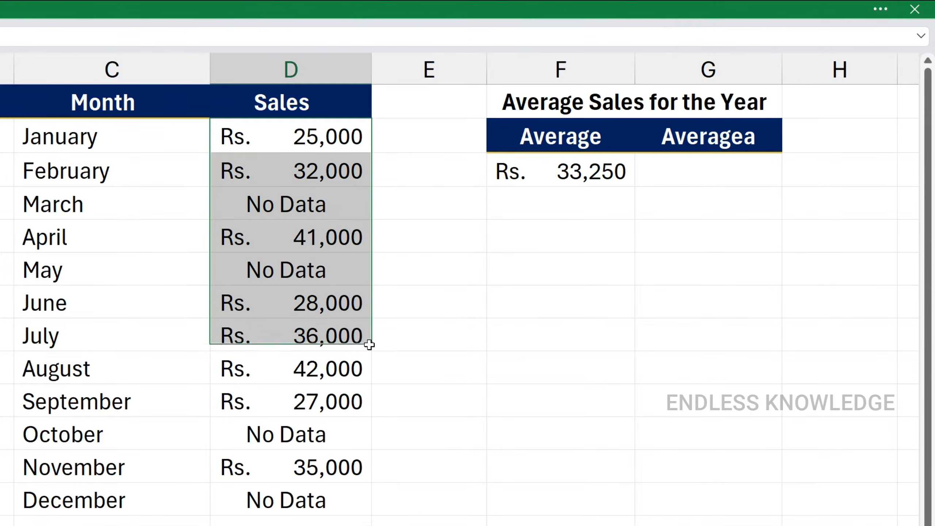
drag(369, 345, 355, 493)
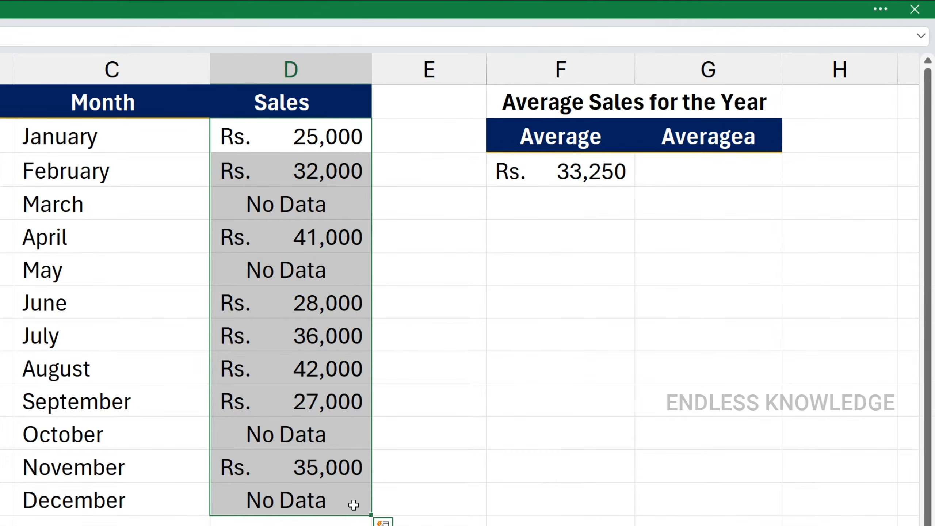
drag(309, 142, 314, 170)
click(345, 205)
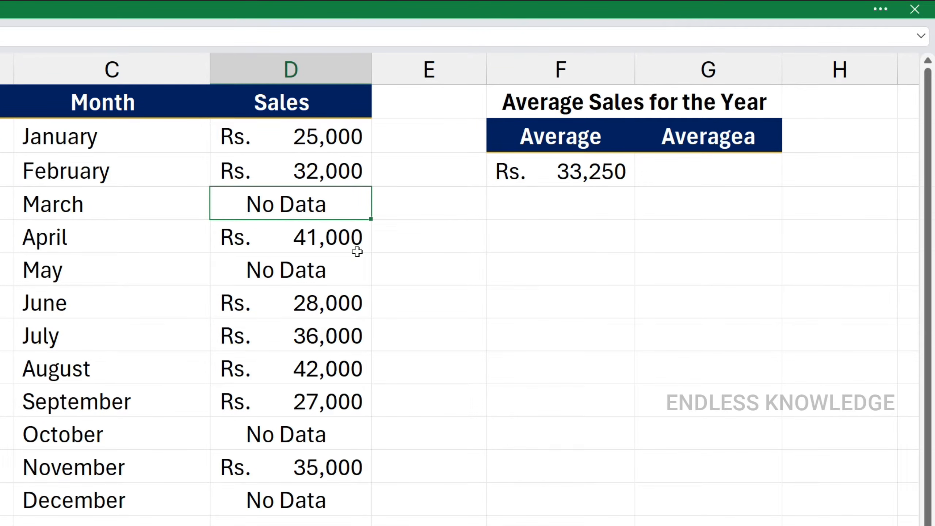
drag(337, 132, 355, 493)
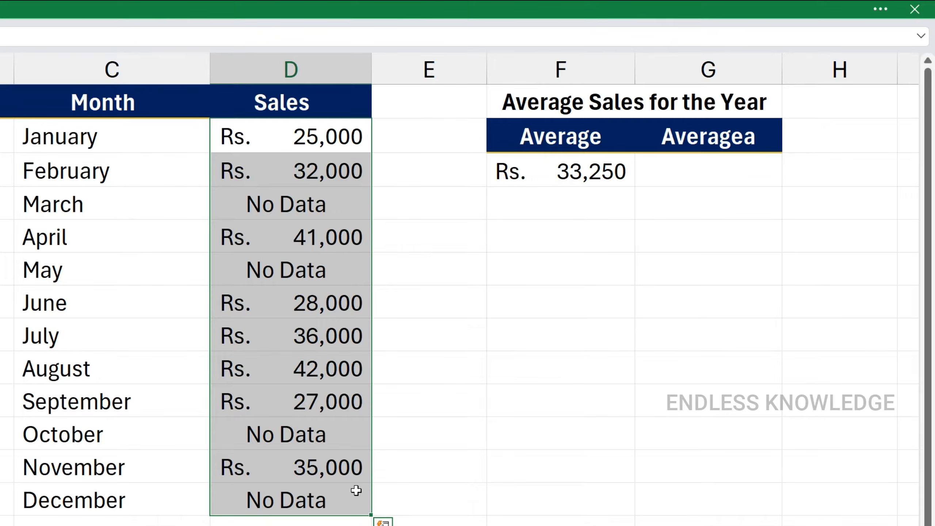
click(687, 180)
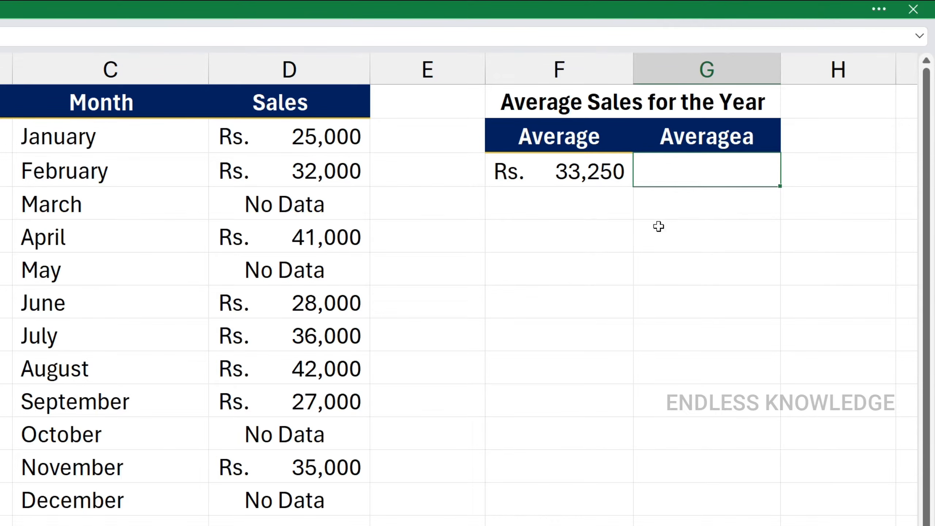
drag(324, 137, 329, 501)
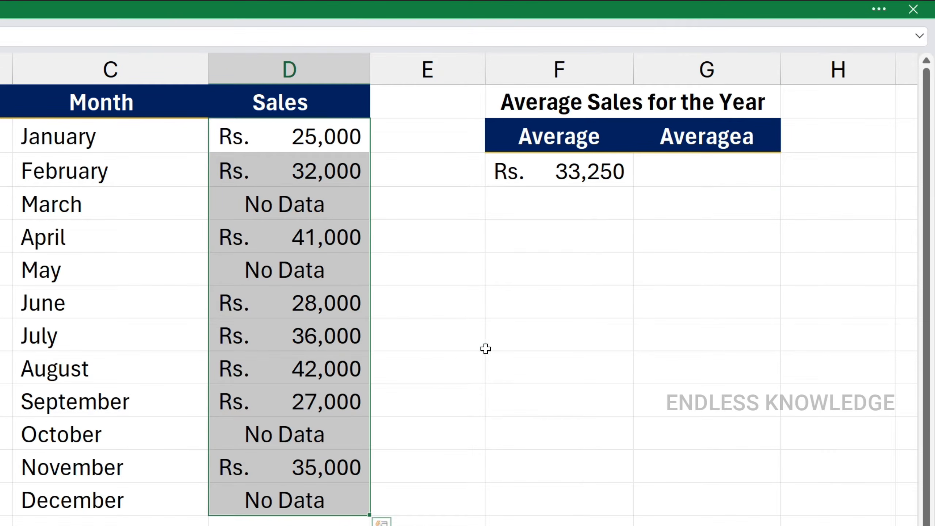
click(590, 173)
drag(354, 134, 320, 495)
- Calculate the average of D2:D13 in cell G3 with the AVERAGEA function
click(719, 161)
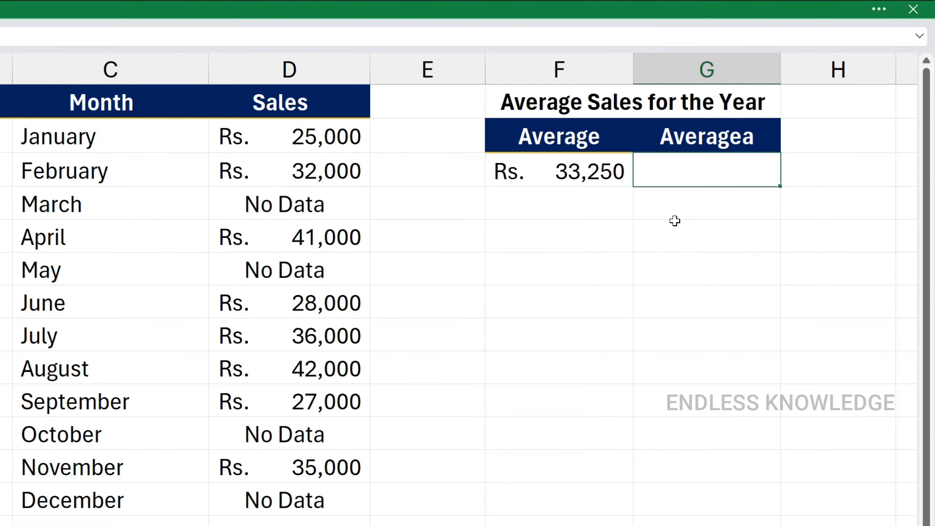
text(=ave)
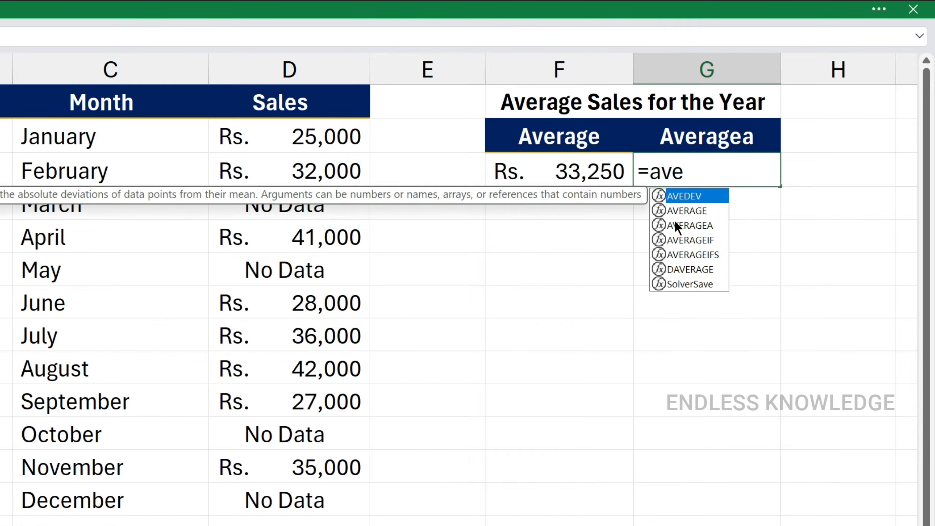
click(676, 224)
double_click(676, 224)
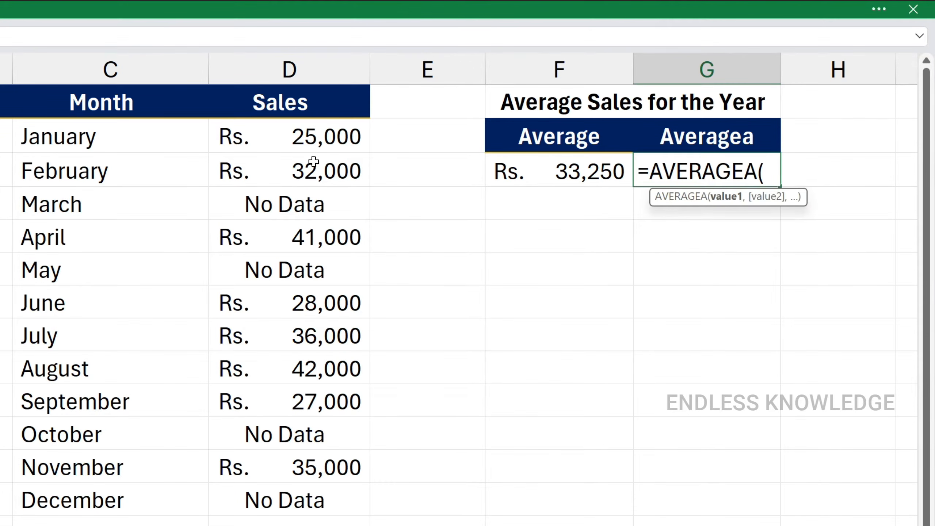
drag(296, 136, 311, 501)
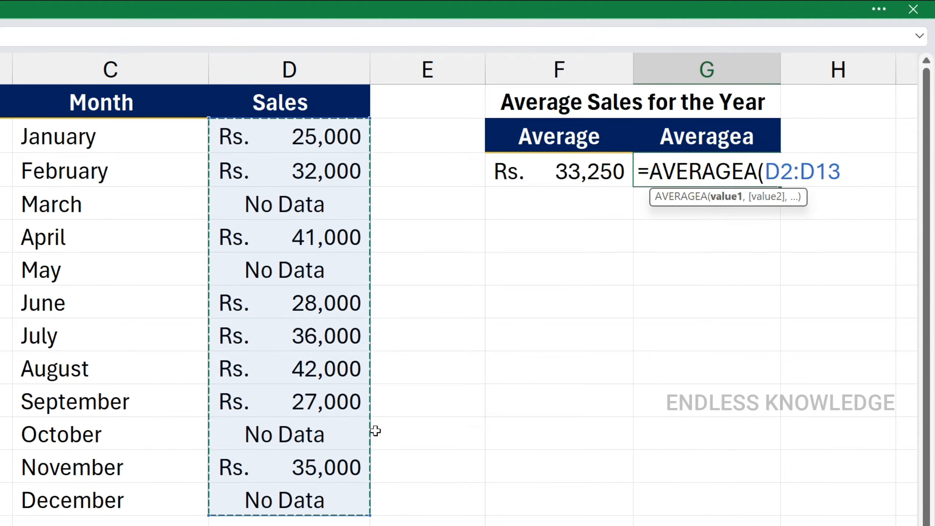
key(Return)
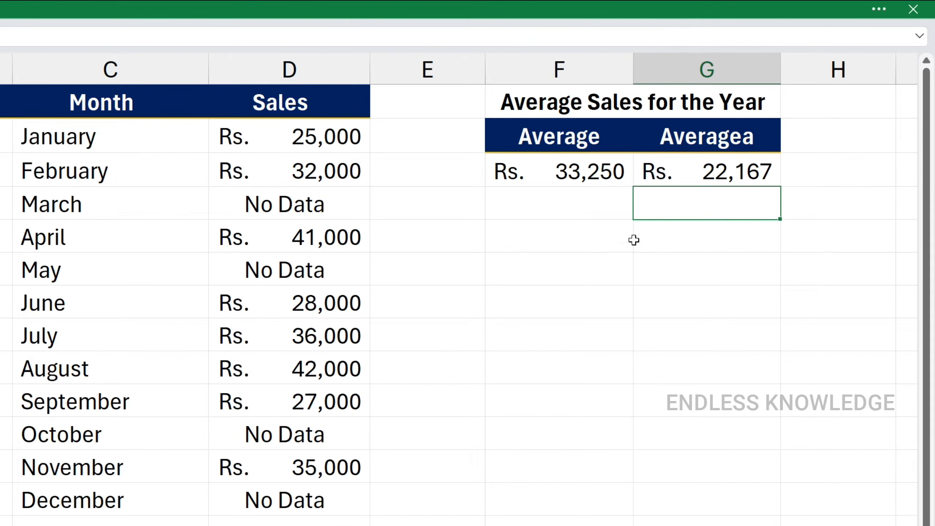
- Compare the cell ranges used by the AVERAGE formula in F3 and the AVERAGEA formula in G3, leaving both unedited
click(699, 174)
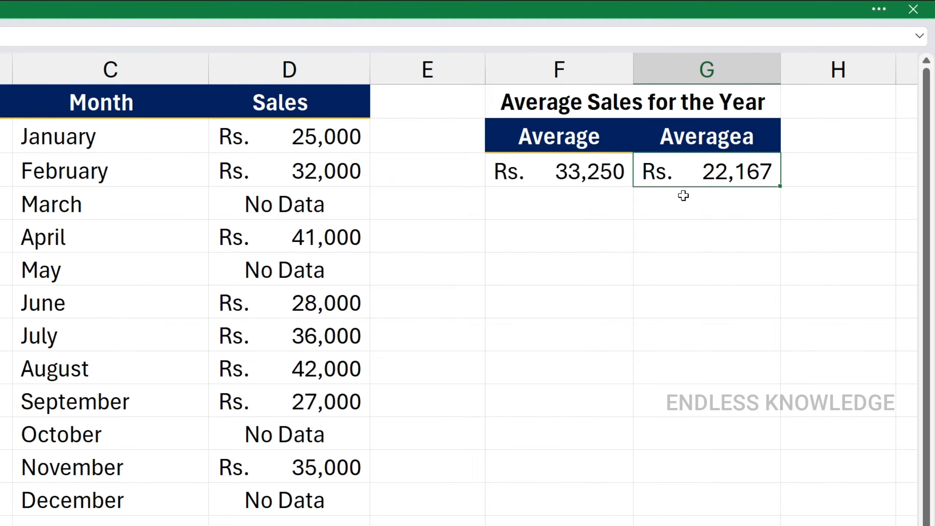
click(607, 177)
double_click(607, 176)
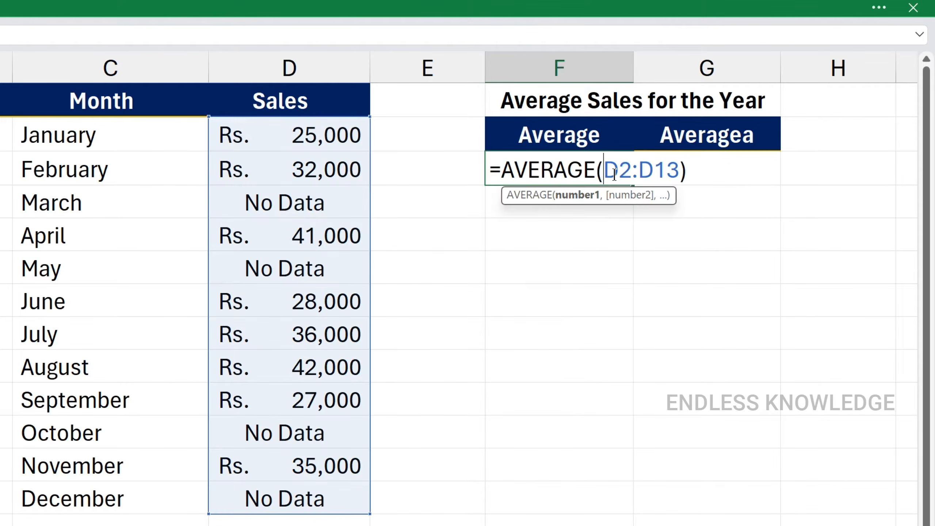
click(614, 168)
drag(604, 169, 680, 169)
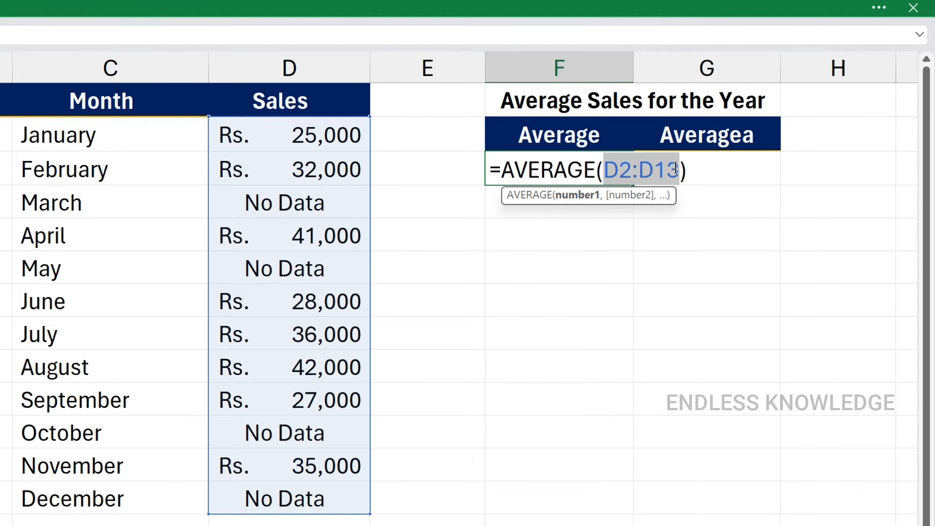
key(Escape)
double_click(738, 173)
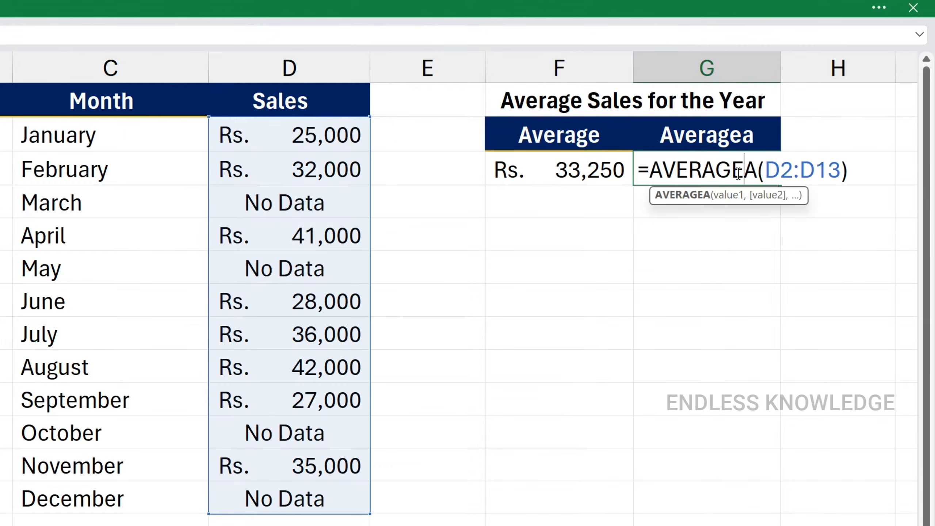
drag(766, 170, 837, 170)
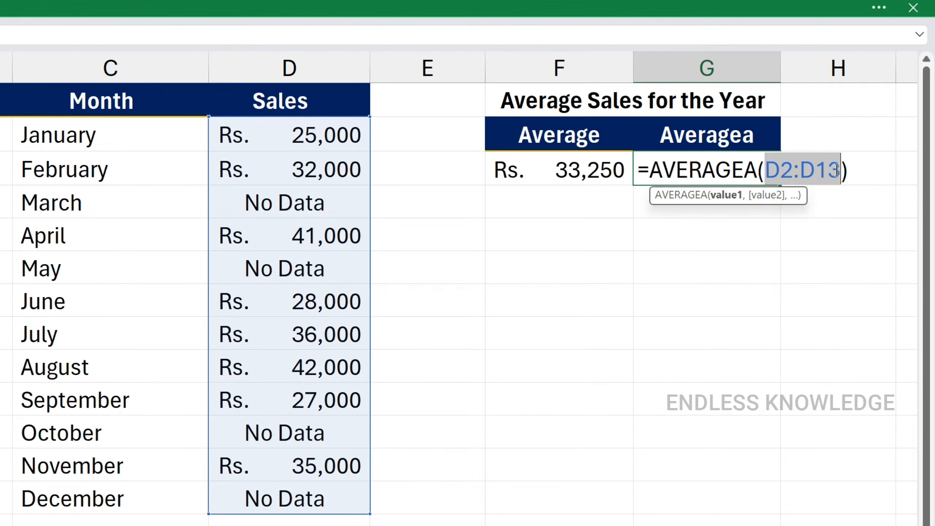
key(Escape)
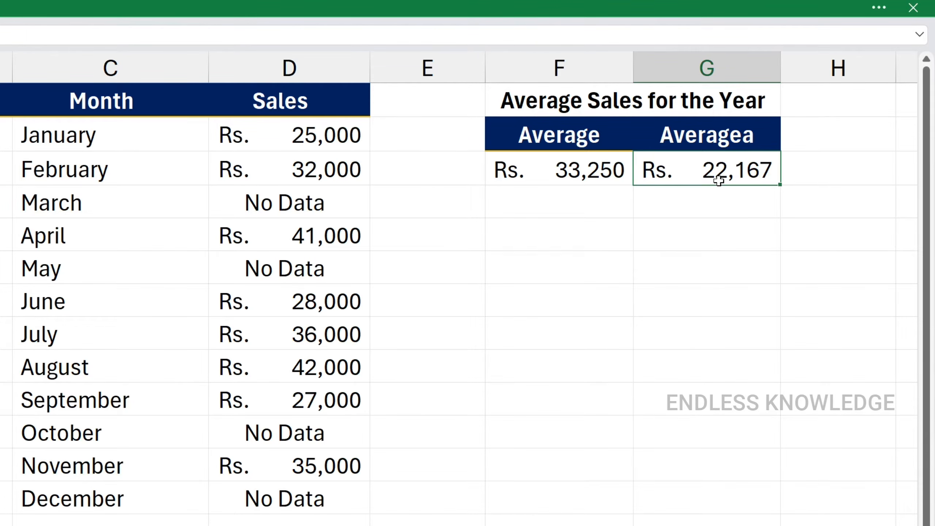
- Enter the manual check formula =SUM(D2:D13)/8 in cell F5, below the AVERAGE result
click(568, 232)
text(=SUM()
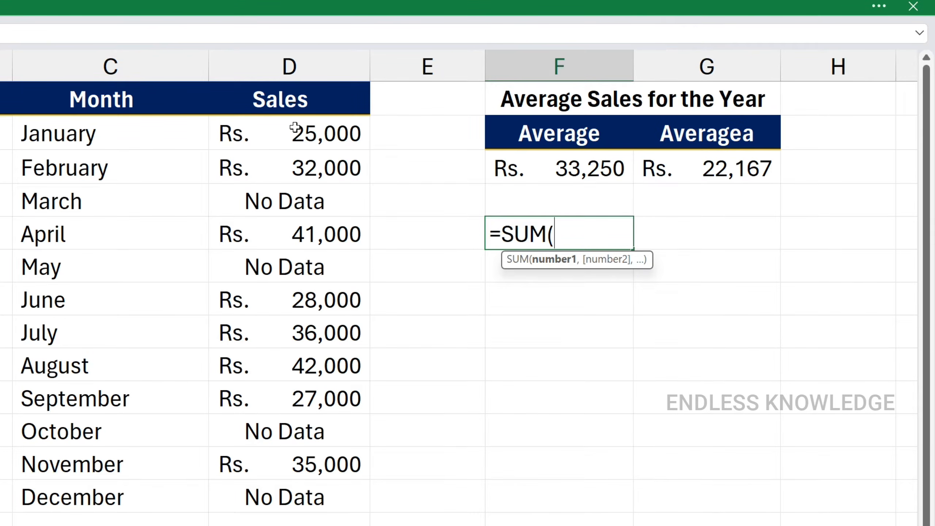
drag(302, 129, 280, 484)
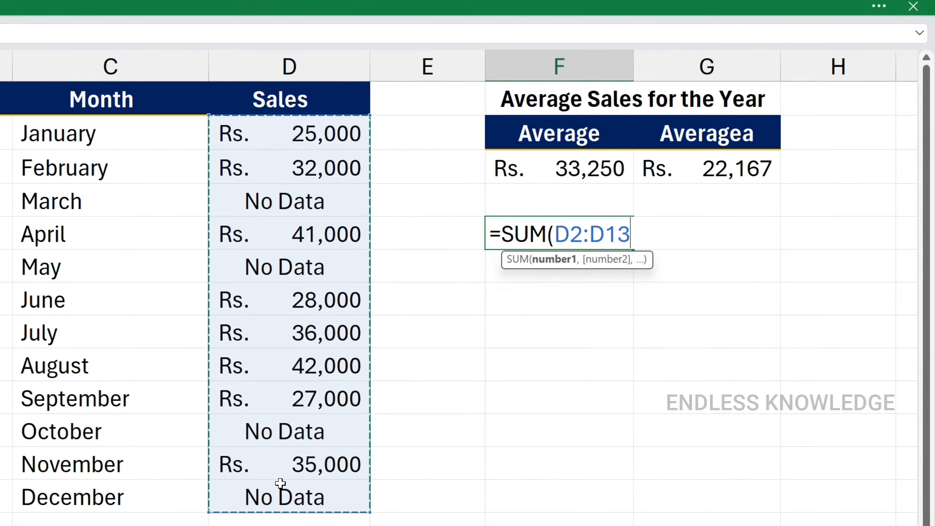
text())
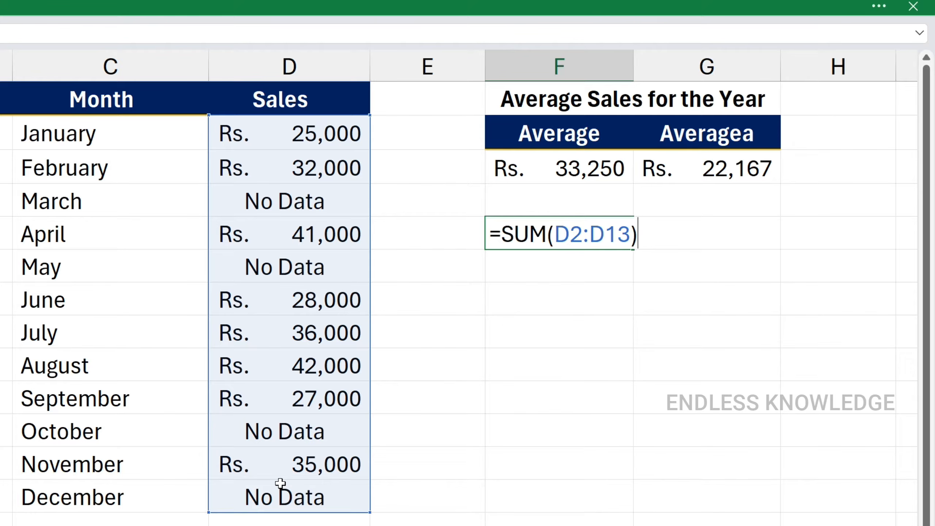
text(/)
text(8)
key(Return)
click(630, 229)
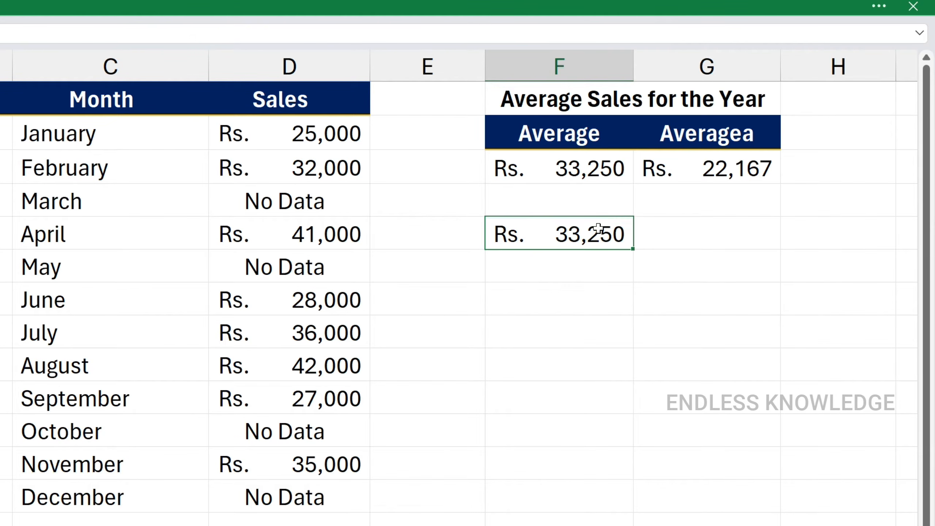
- Enter the manual check formula =SUM(D2:D13)/12 in cell G5, below the AVERAGEA result
click(717, 225)
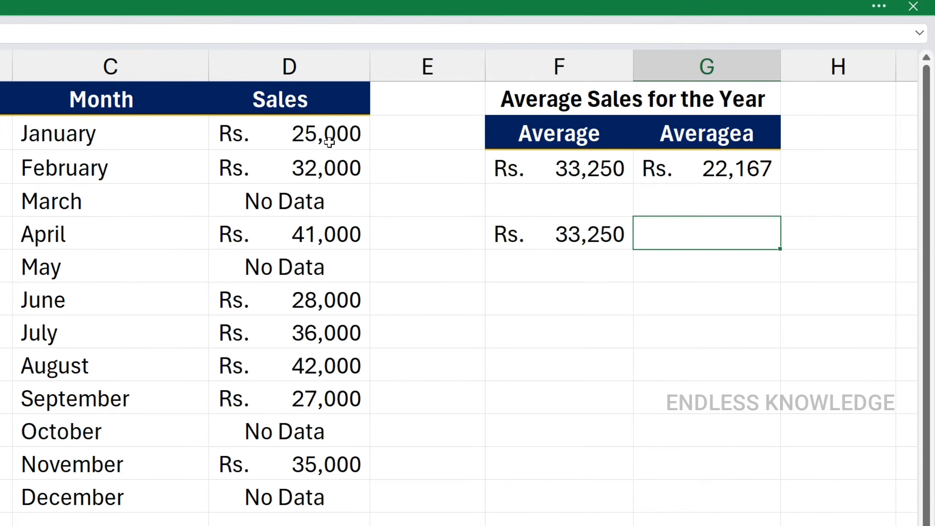
click(329, 198)
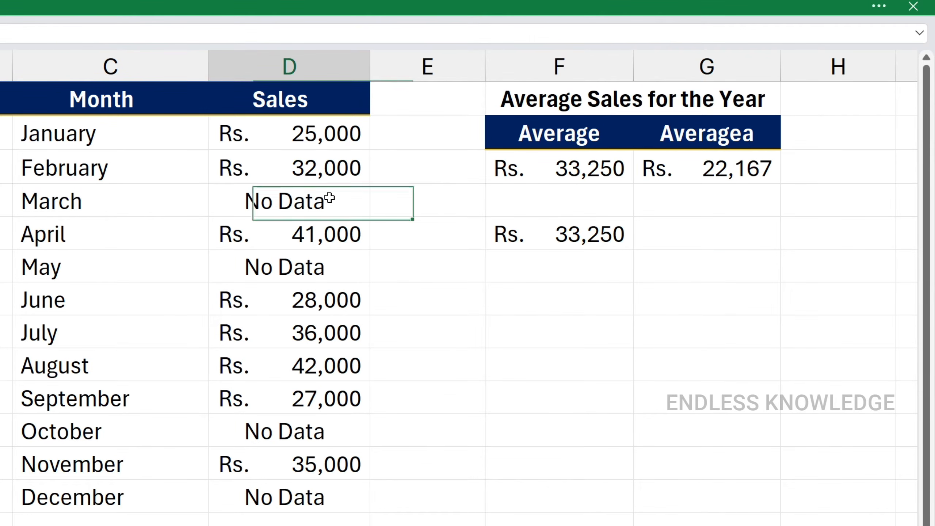
click(336, 170)
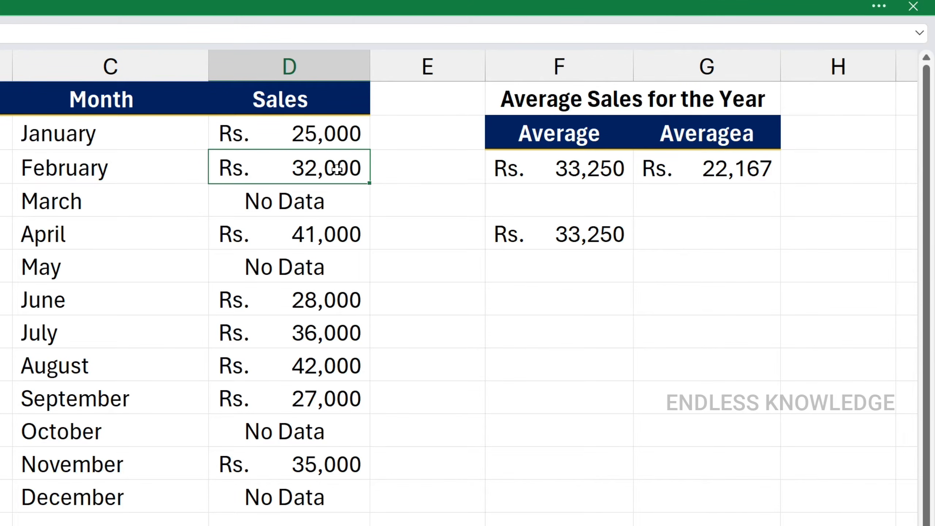
click(706, 229)
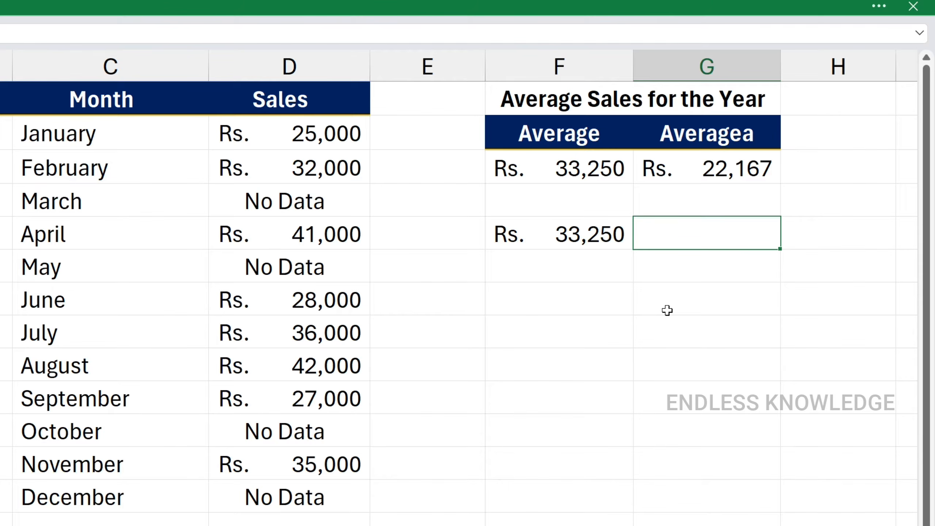
text(=sum)
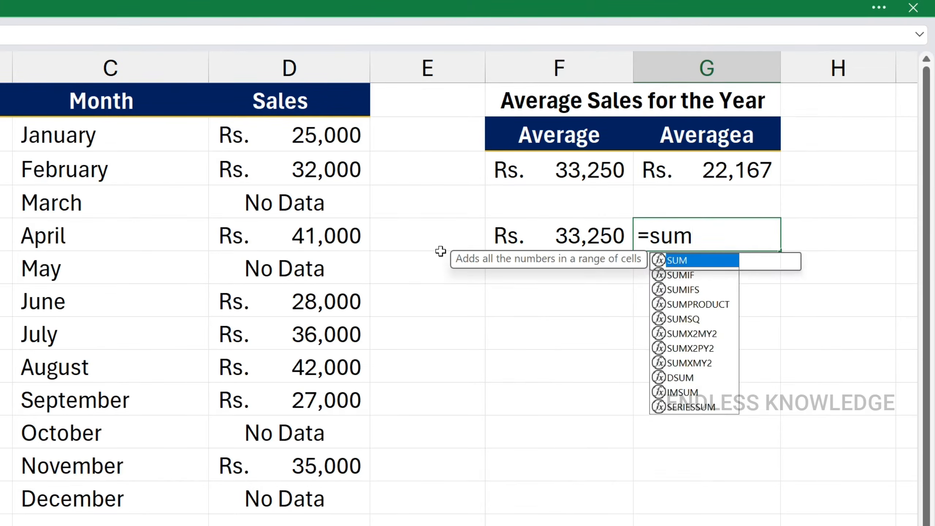
key(Tab)
drag(244, 125, 244, 483)
text())
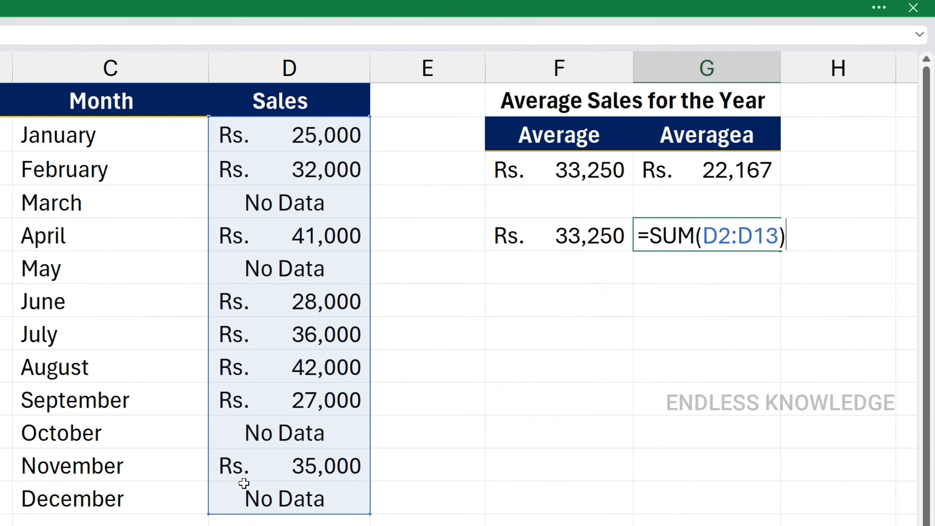
text(/)
text(12)
key(Return)
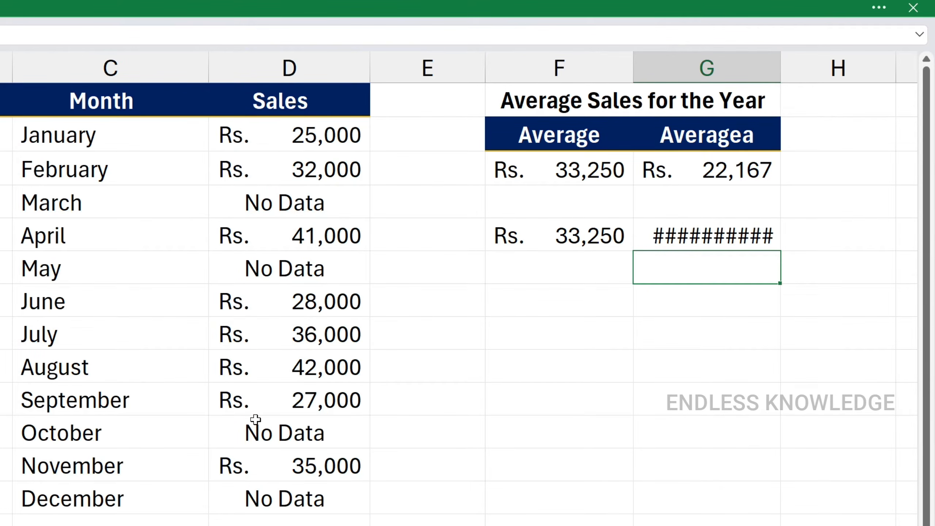
- Widen column G to fit its contents and format the G5 result with no decimal places
click(745, 239)
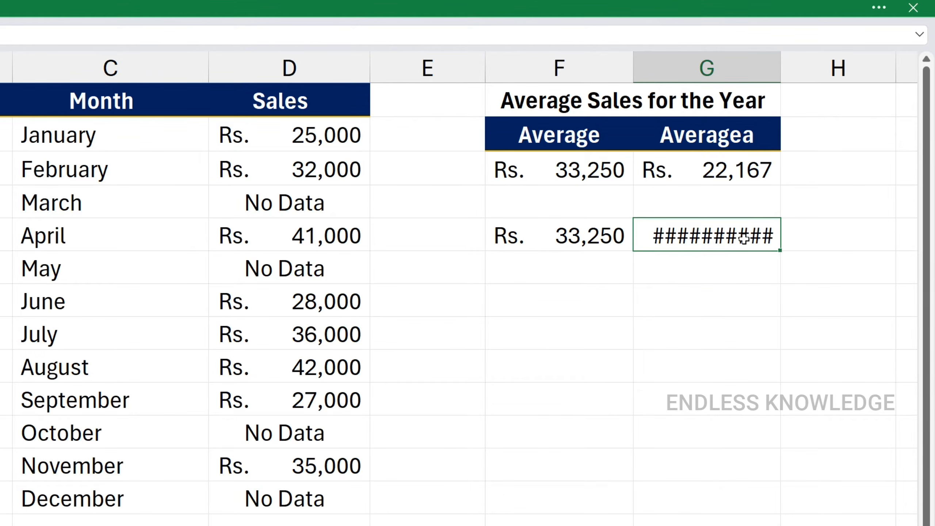
double_click(779, 65)
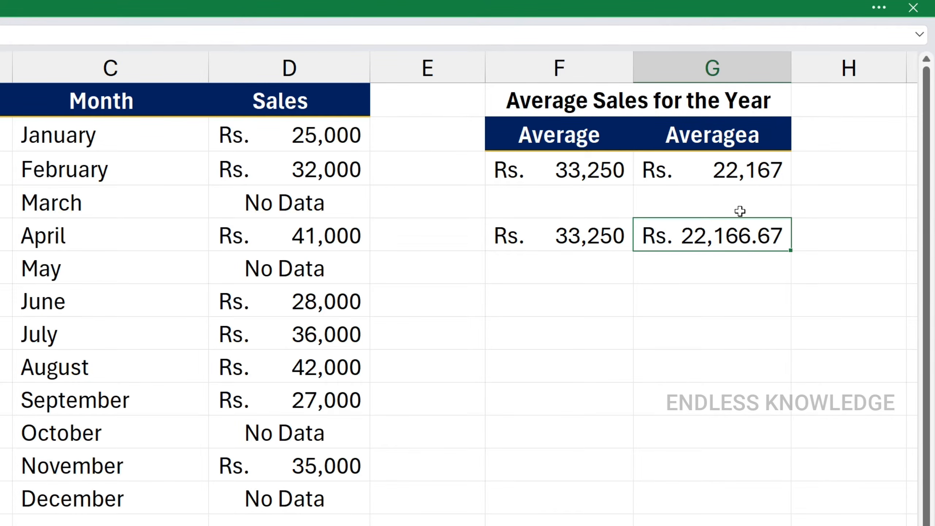
click(355, 11)
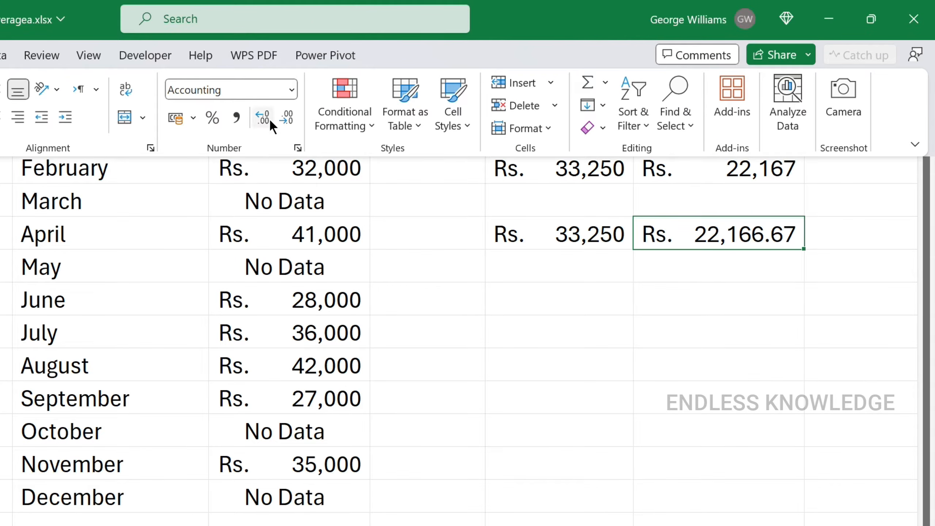
click(284, 117)
click(291, 116)
click(728, 243)
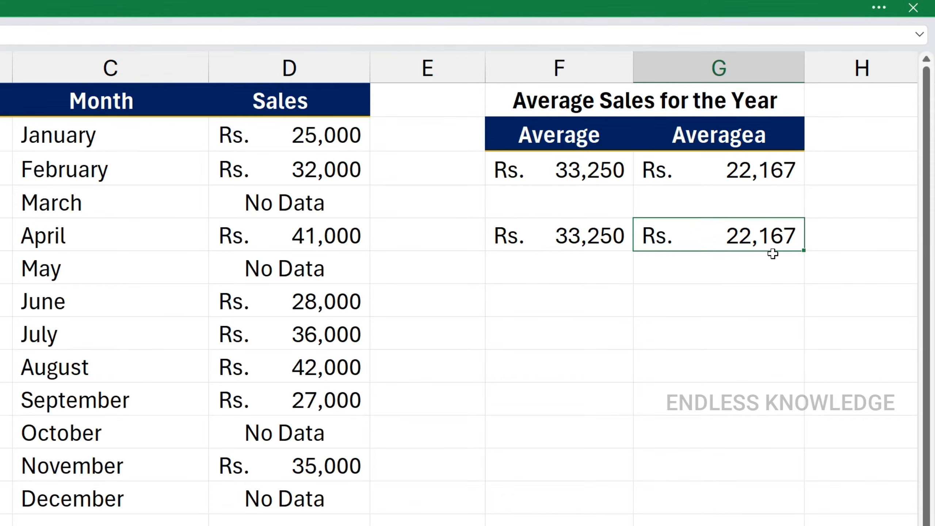
- Enter =ISNUMBER(AVERAGE(D2)) in cell E2 and fill it down beside the Sales entries to E13
click(460, 143)
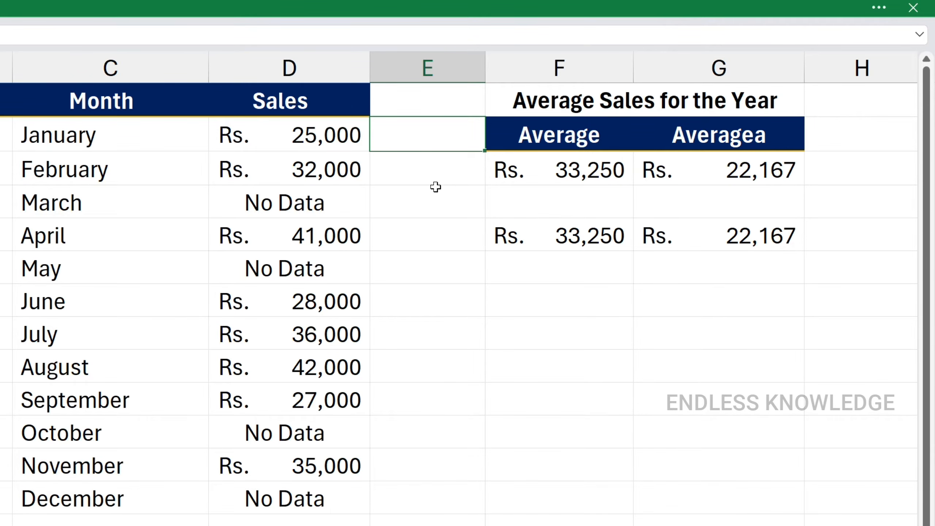
text(=isnu)
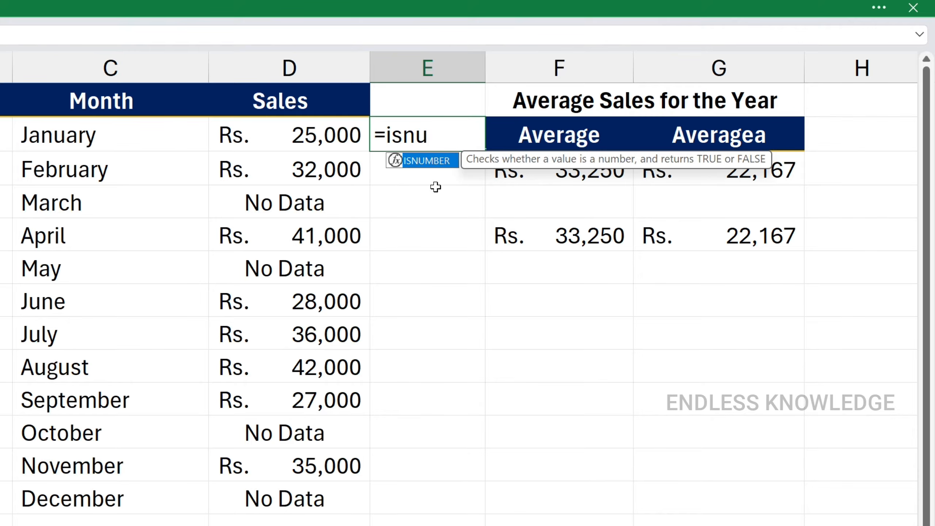
key(Tab)
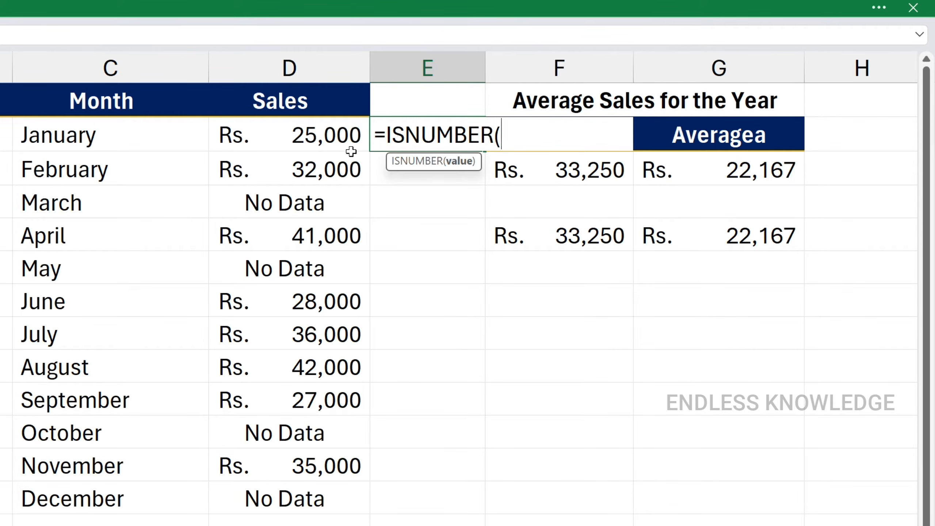
text(aver)
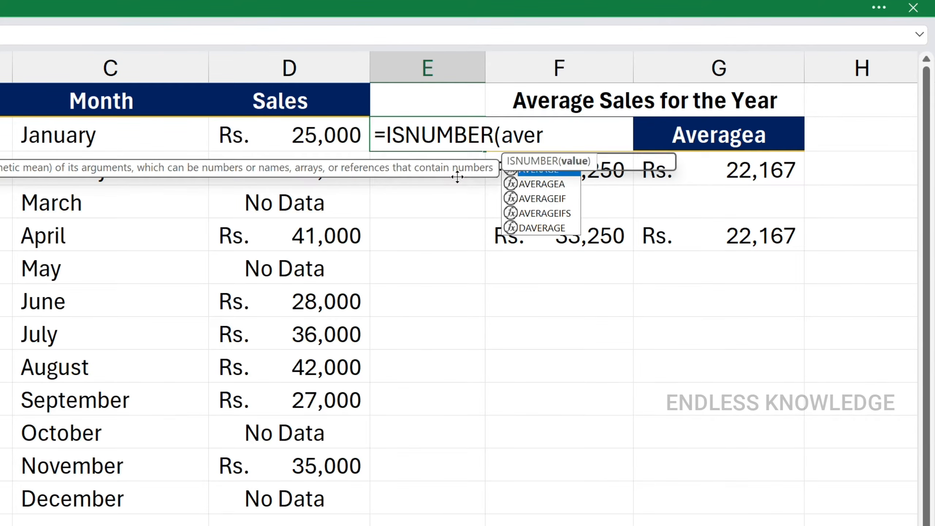
key(Tab)
click(332, 138)
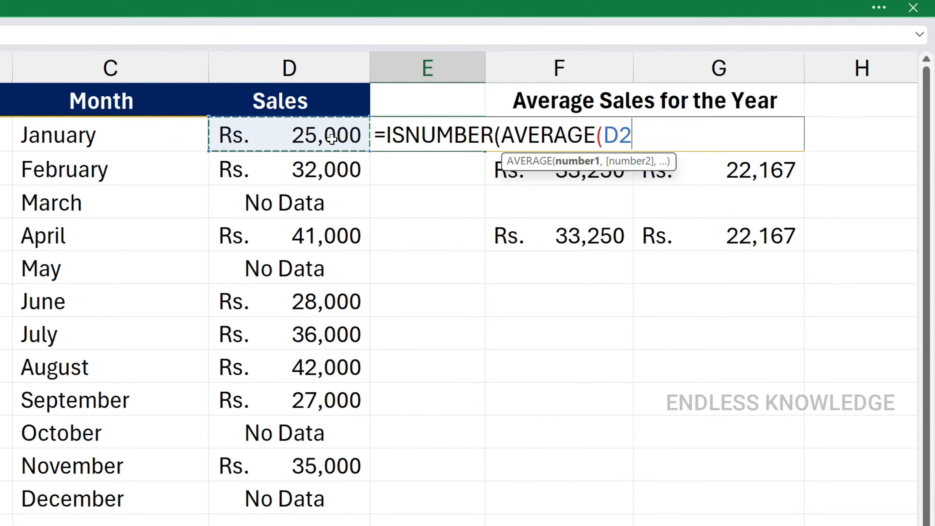
text()))
key(Return)
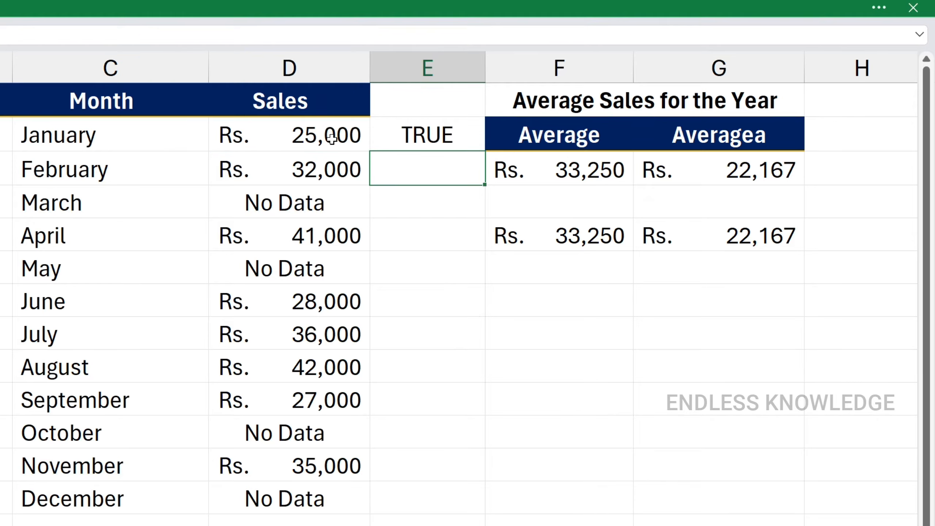
click(445, 143)
double_click(485, 149)
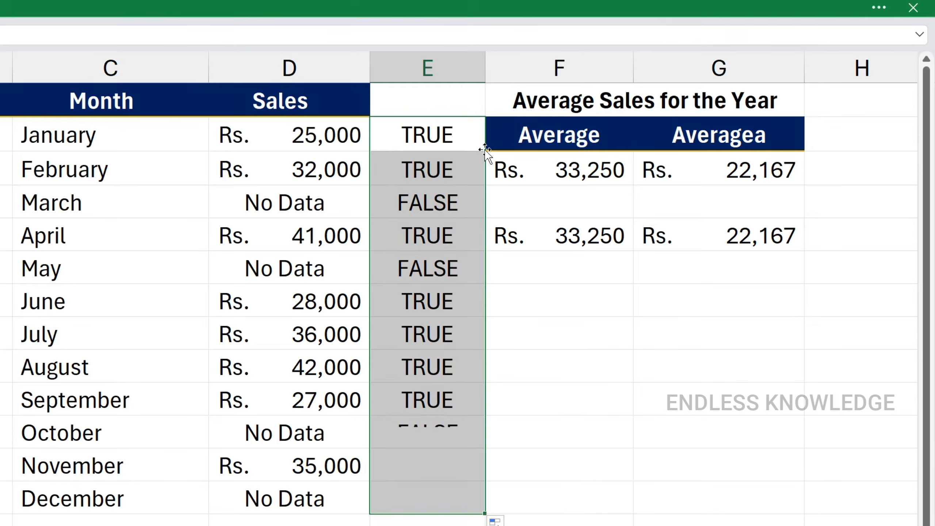
- Compare the No Data entries for March, May, October and December with their AVERAGE test results in column E
click(307, 202)
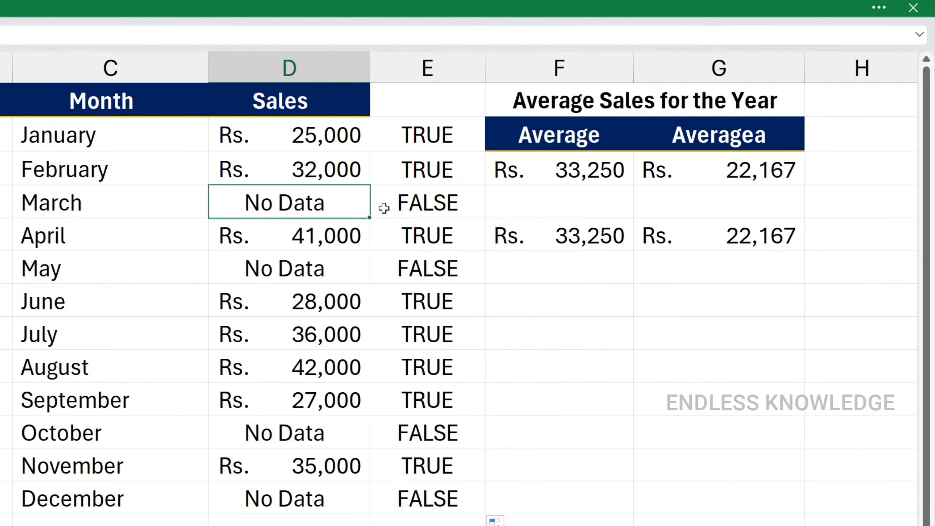
click(405, 206)
drag(346, 278, 405, 279)
drag(354, 435, 381, 435)
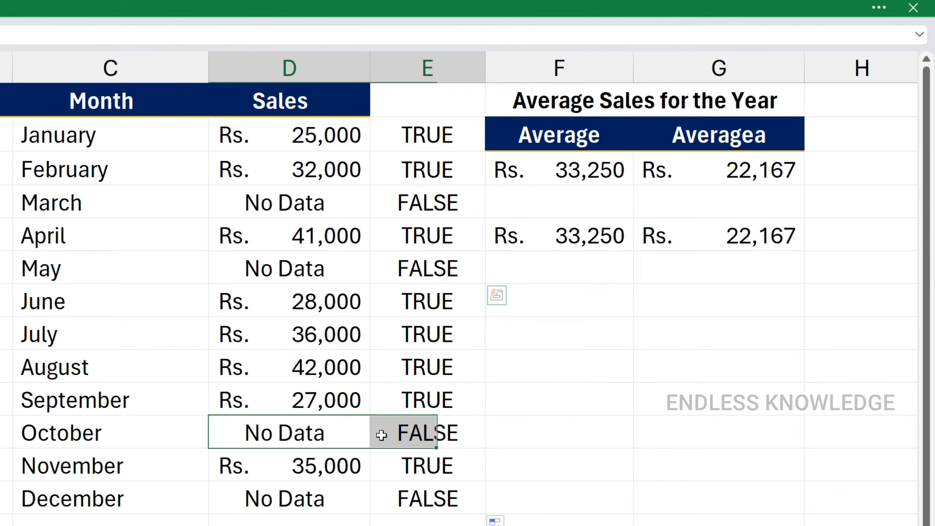
drag(316, 507, 387, 508)
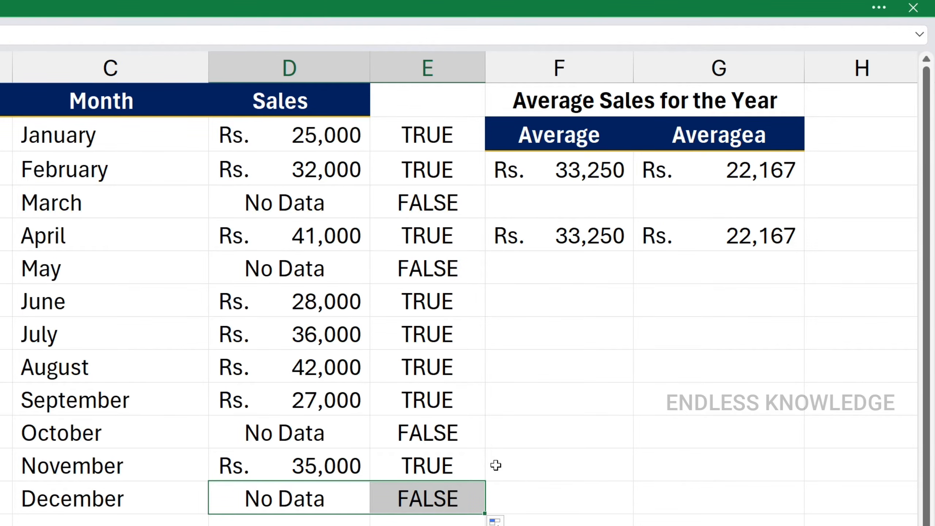
- Enter =ISNUMBER(AVERAGEA(D2)) in cell H2, beside the Averagea heading
click(834, 131)
text(=)
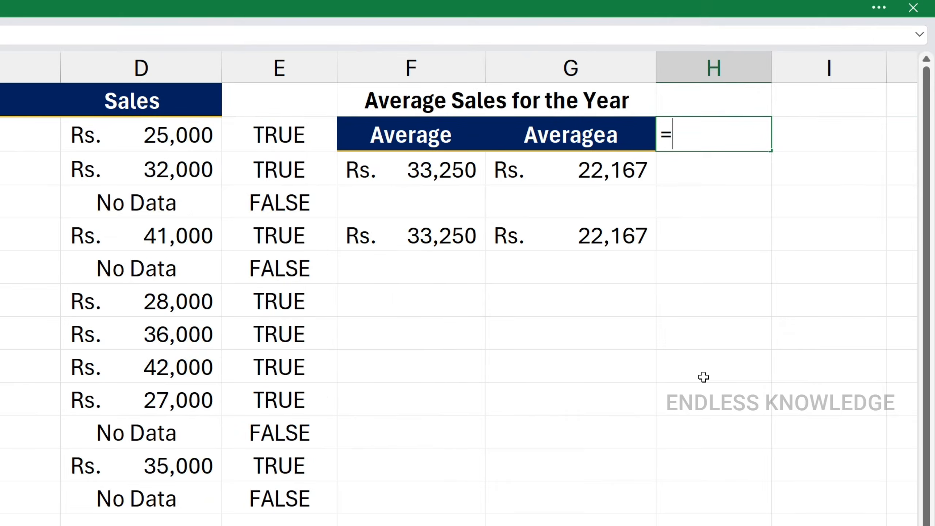
text(isnum)
key(Tab)
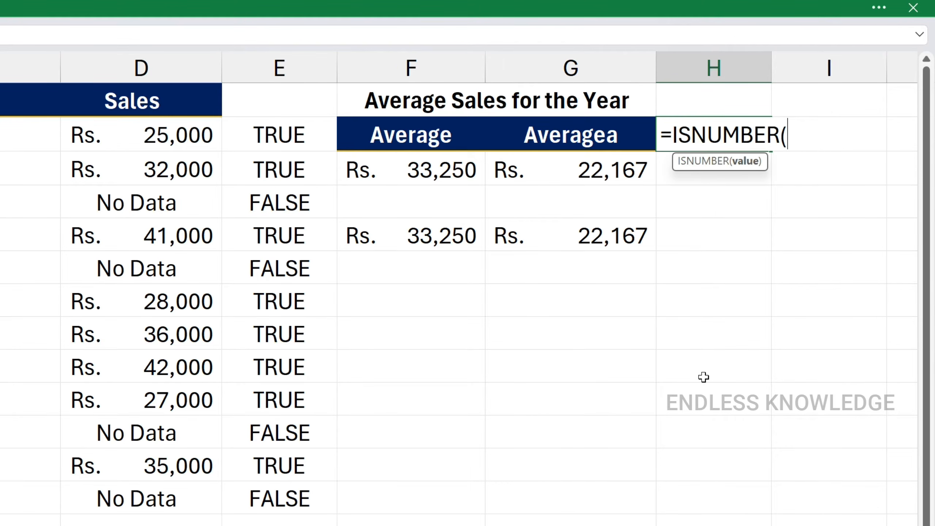
text(age)
key(BackSpace)
text(ve)
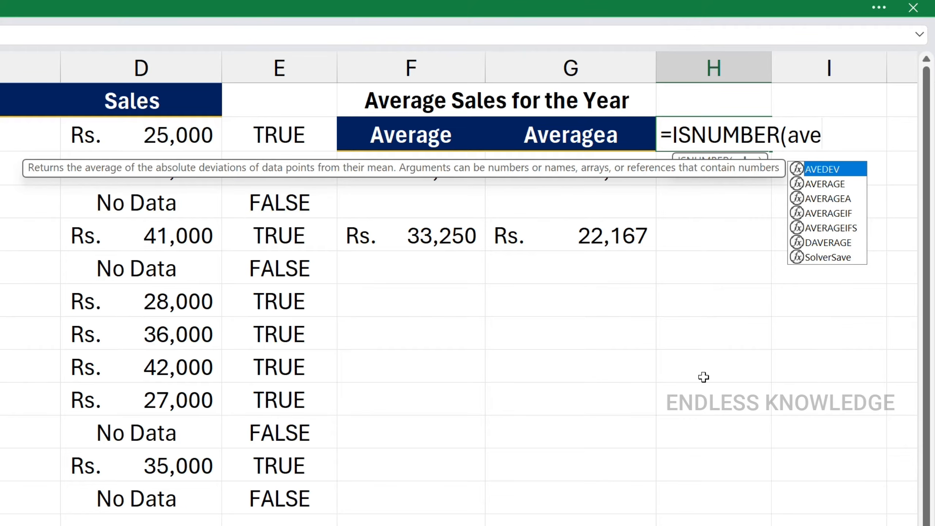
key(Down)
key(Down)
key(Tab)
click(297, 134)
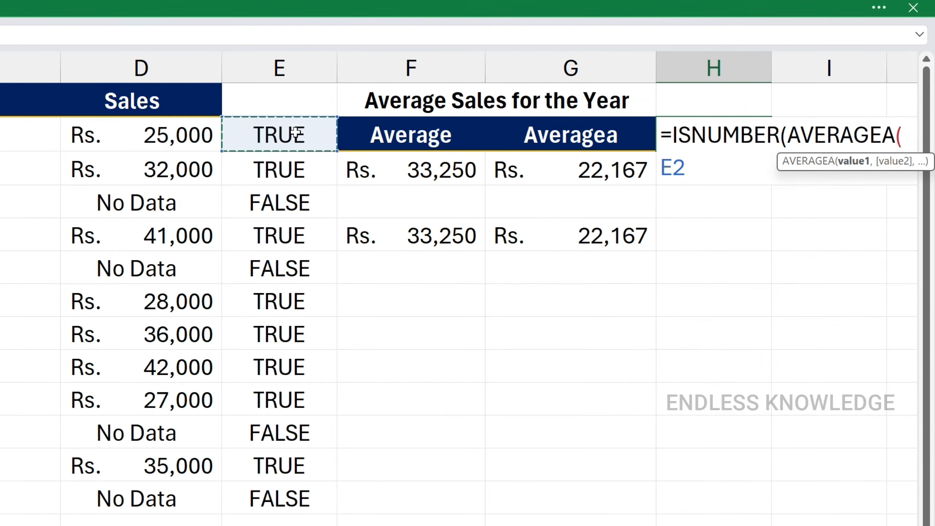
click(182, 134)
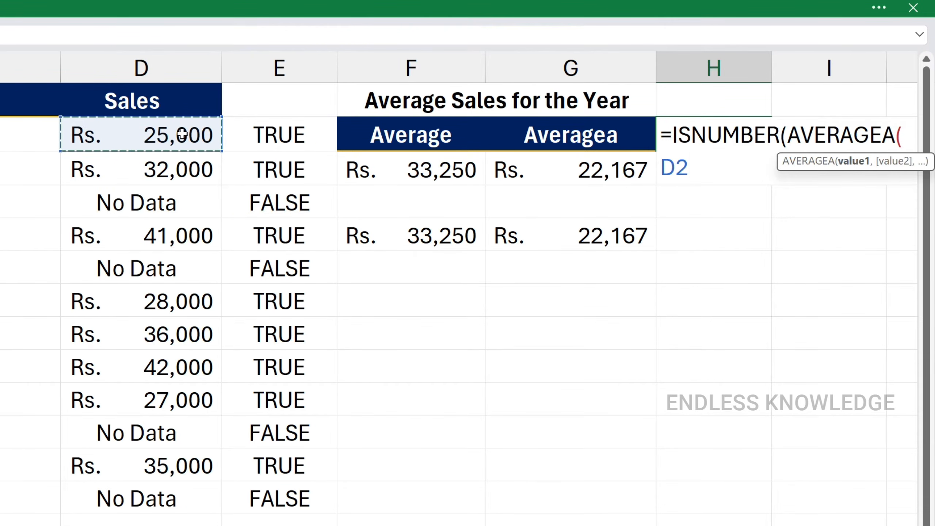
text()))
key(Return)
- Fill the AVERAGEA test formula from H2 down to H13 and select the filled range
click(764, 135)
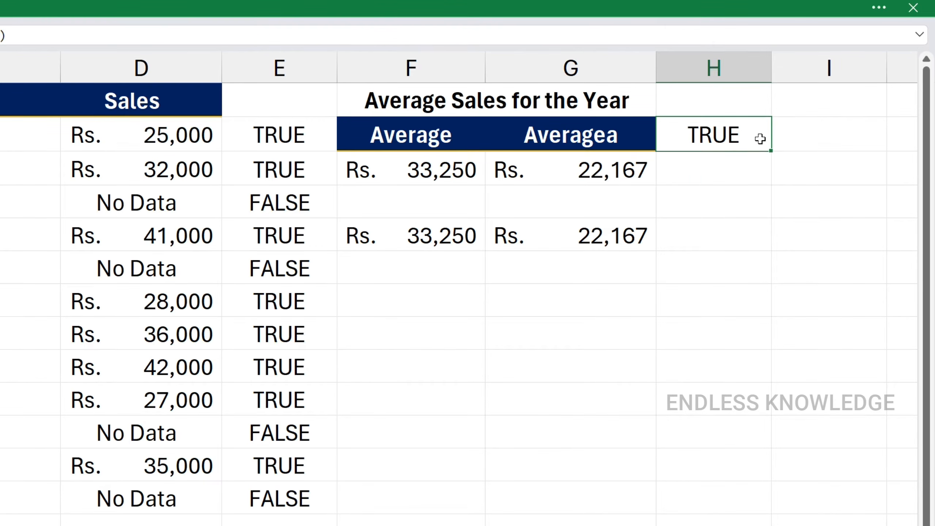
double_click(771, 150)
drag(735, 140, 731, 483)
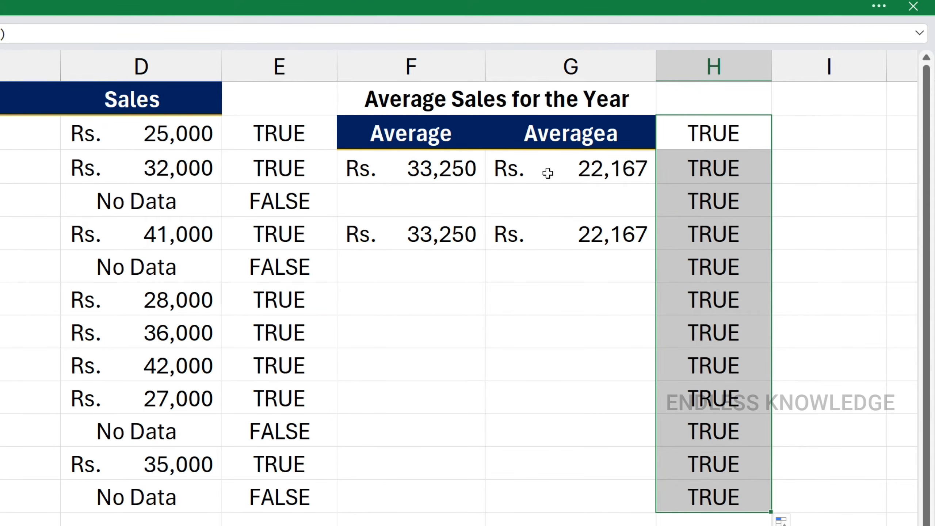
- Examine the Sales entries in D2:D13 against the AVERAGEA result in G3 and the test results in columns E and H
drag(153, 133, 166, 494)
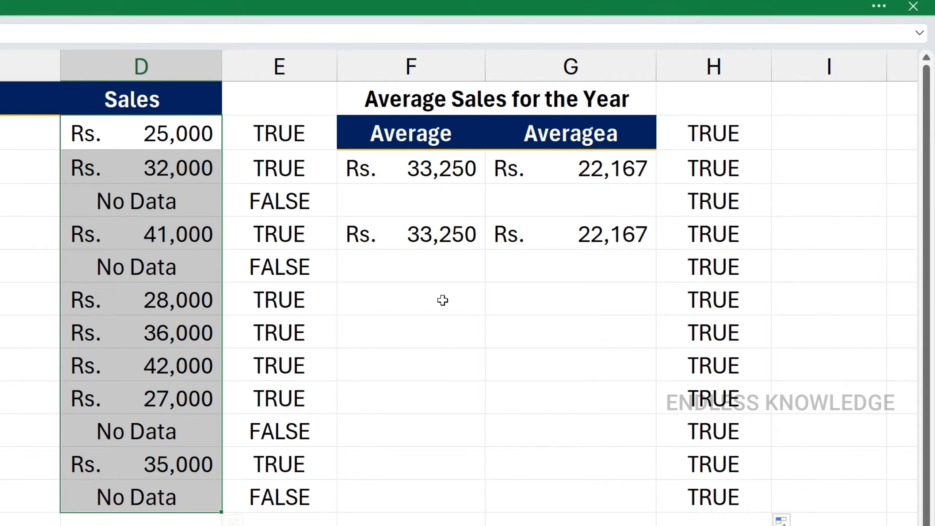
click(586, 174)
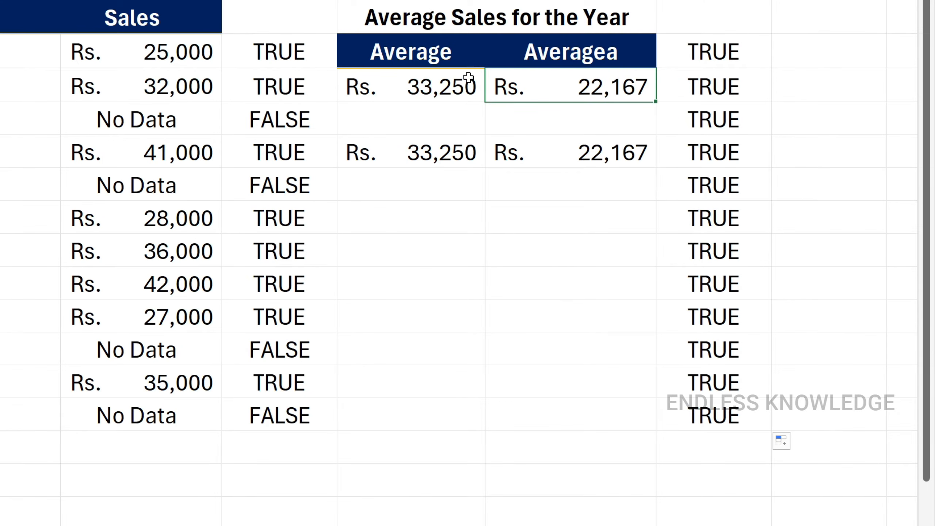
click(184, 122)
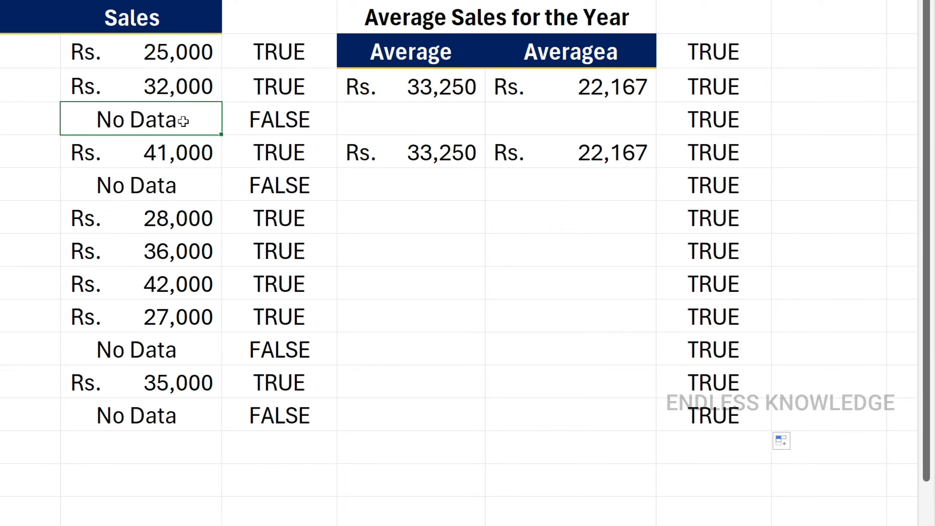
click(729, 55)
click(321, 119)
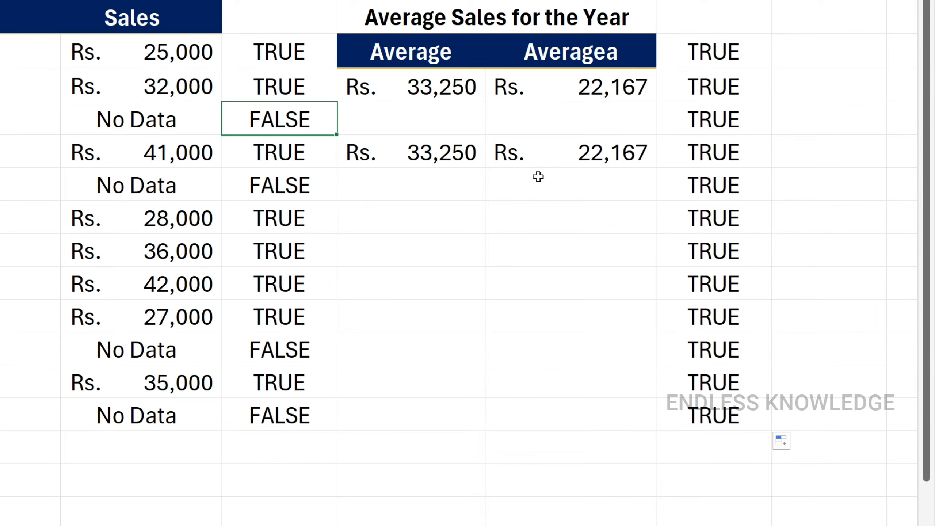
- Enter the sample numbers 10, 5 and 3 in cells F7 to F9, below the manual check results
click(417, 213)
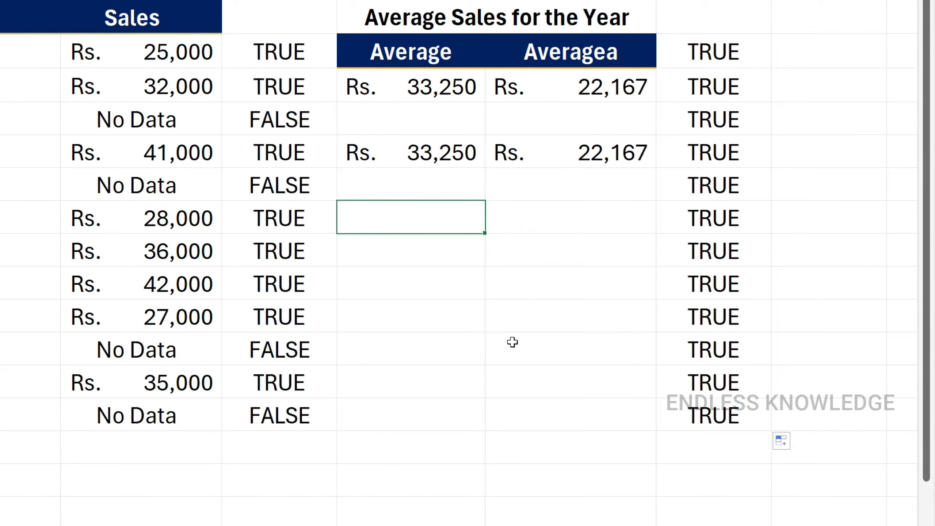
text(10)
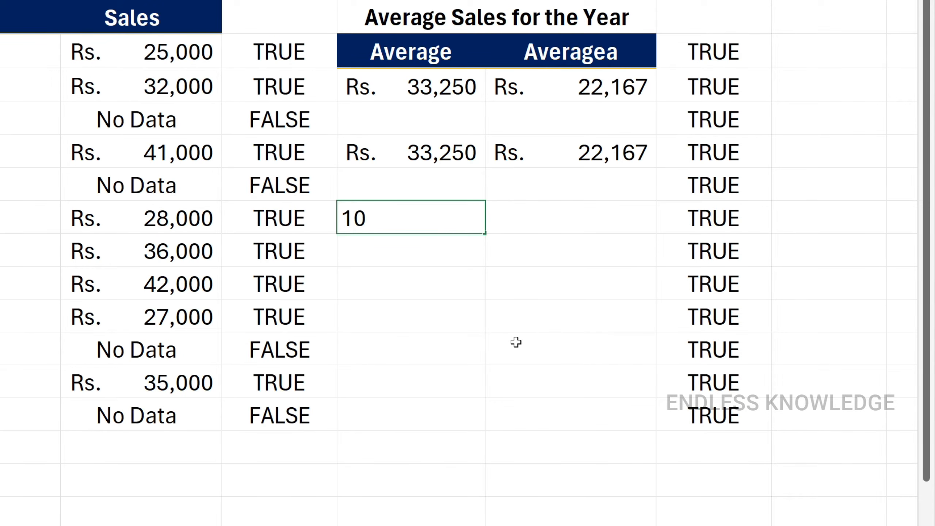
key(Return)
text(5)
key(Return)
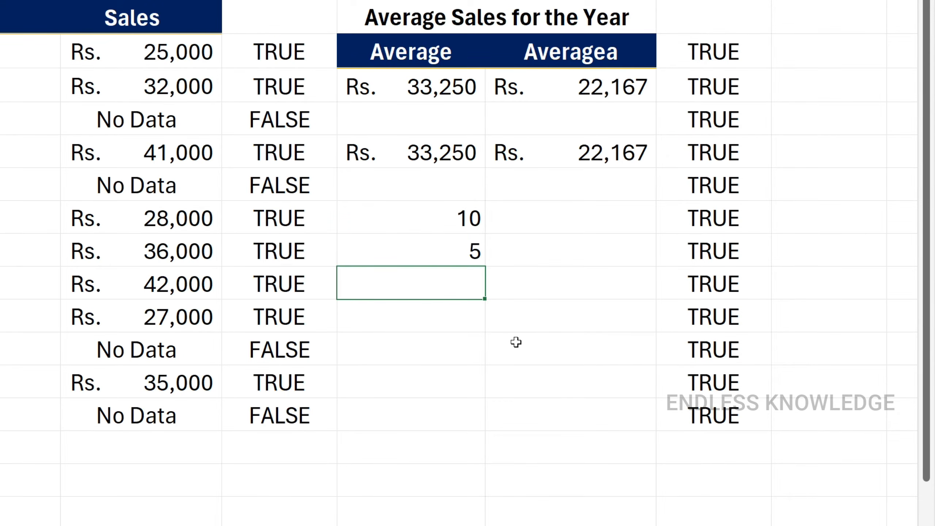
text(3)
key(Return)
key(Up)
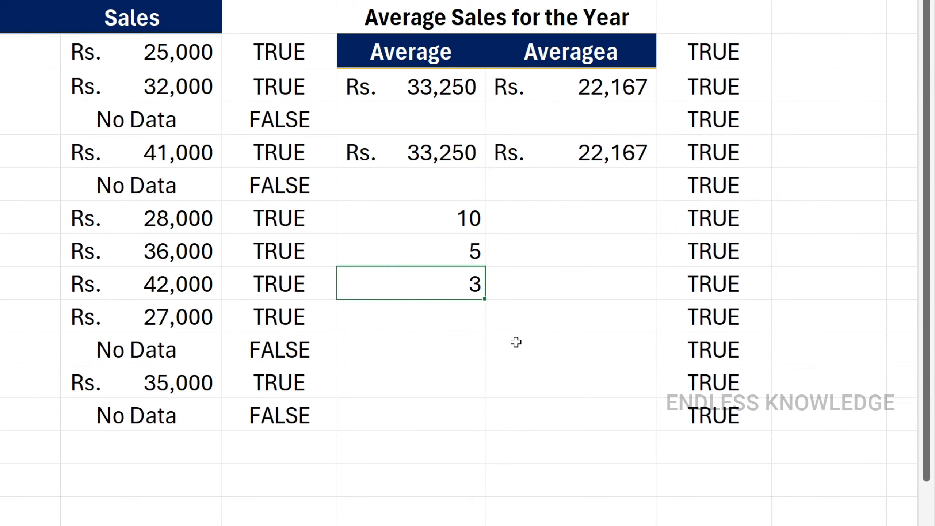